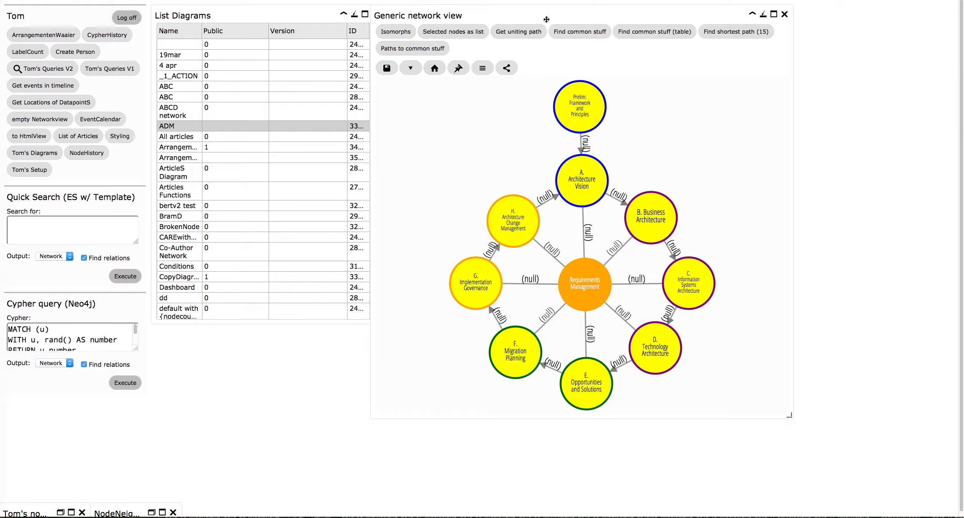
Inspect the properties of the Prelim, Architecture Vision, Business Architecture and Information Systems Architecture nodes, placing KeysView beside the ADM network
left_click_drag(543, 13, 412, 14)
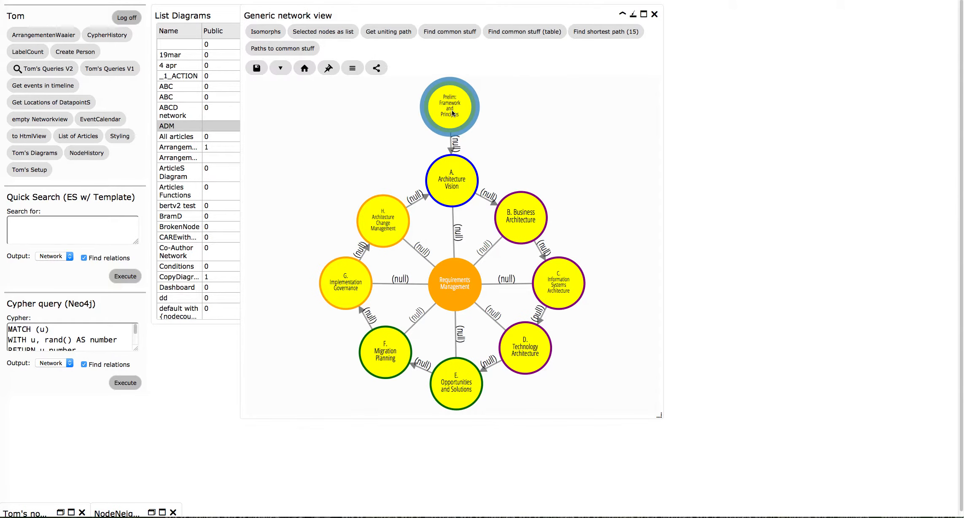
left_click(451, 112)
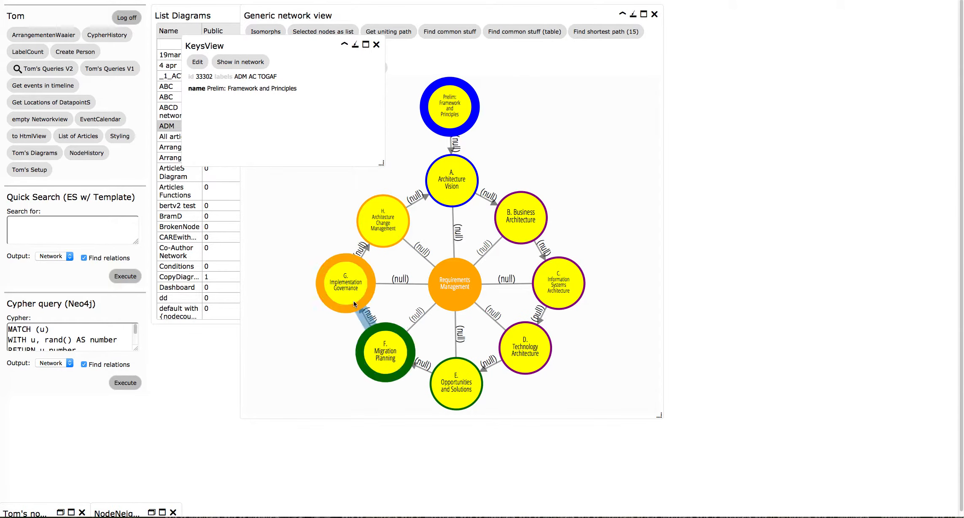
left_click_drag(275, 45, 757, 27)
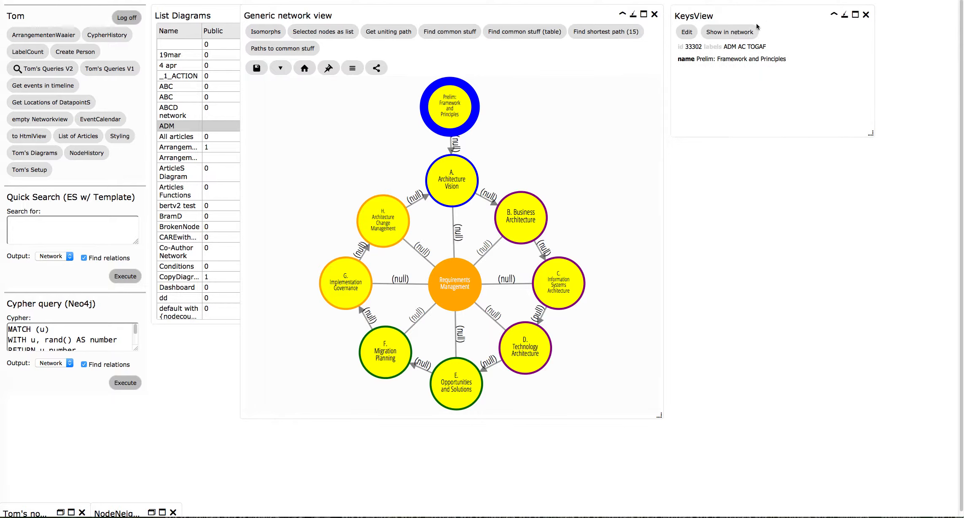
left_click(460, 181)
left_click(522, 222)
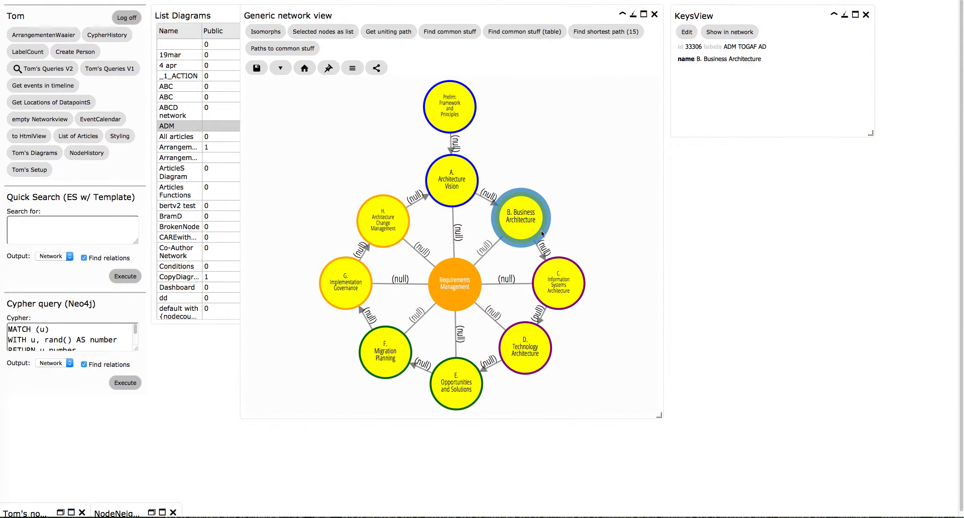
left_click(559, 286)
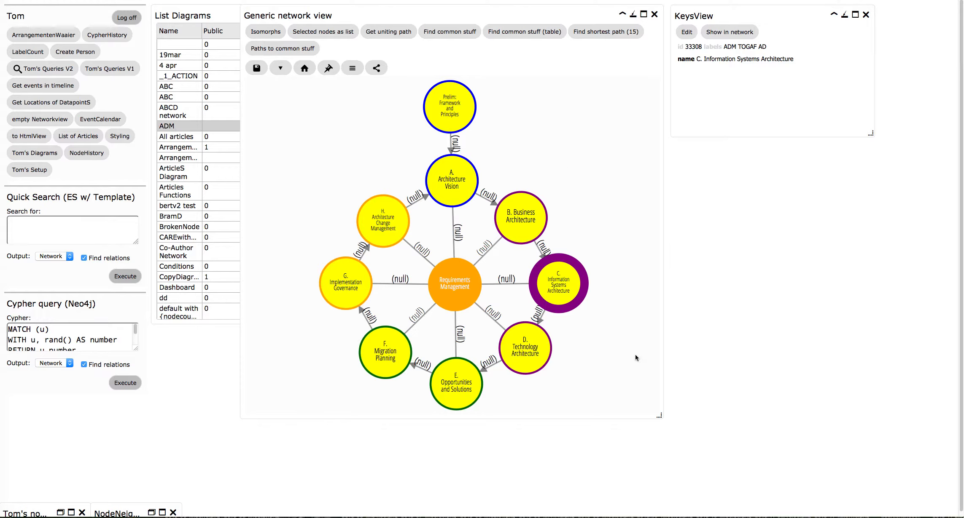
Shrink the ADM network view and place it beside the diagram list so the whole list is uncovered
left_click_drag(659, 416, 583, 368)
left_click_drag(553, 336, 548, 321)
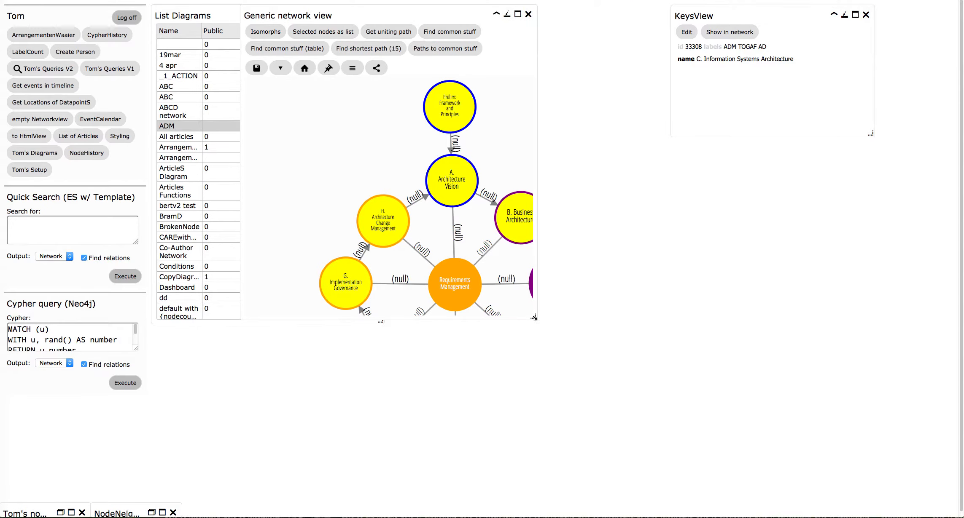
left_click_drag(366, 10, 517, 8)
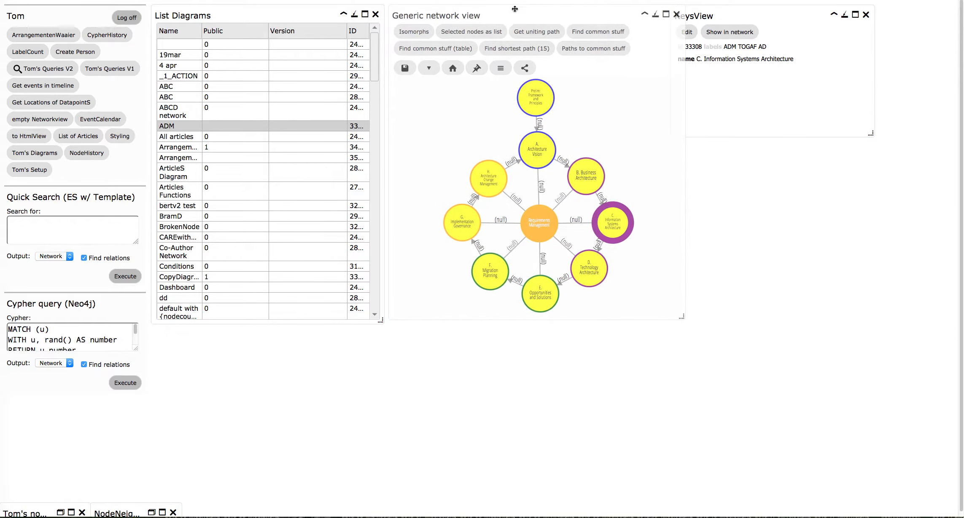
Create a full copy of the ADM diagram with the version "project ABC"
right_click(230, 126)
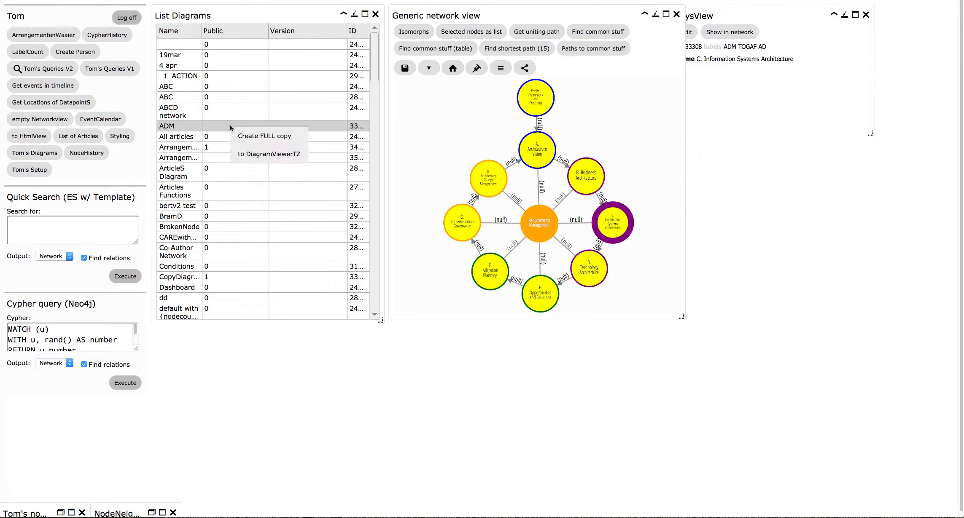
right_click(230, 126)
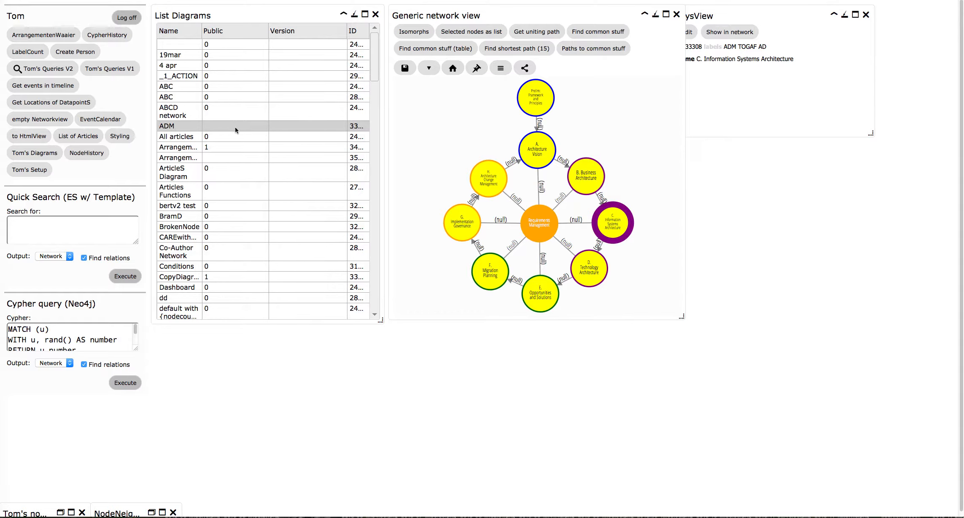
right_click(237, 128)
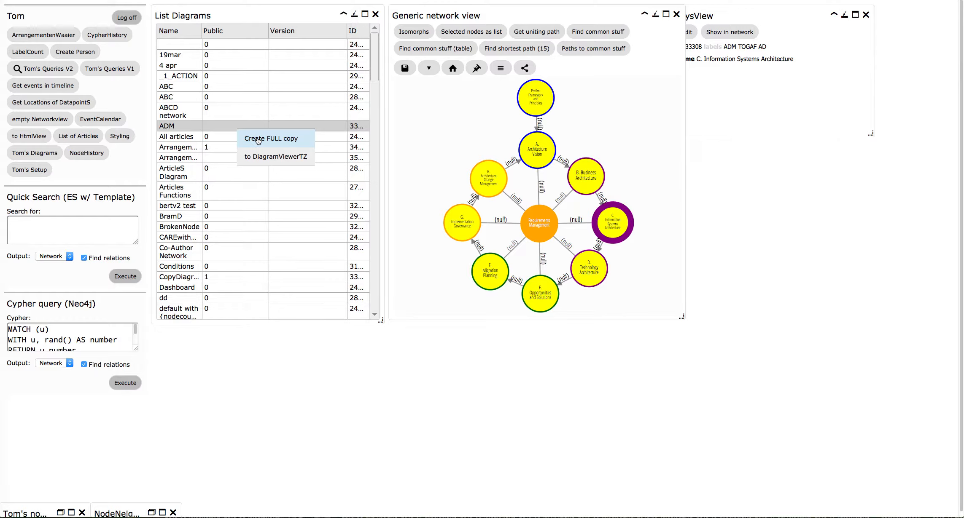
left_click(258, 140)
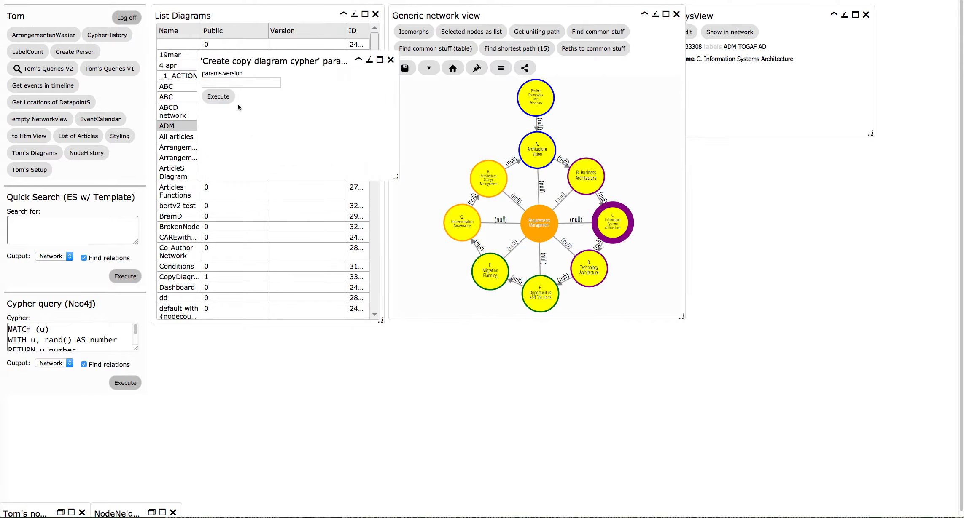
left_click(237, 84)
type("ver")
key("BackSpace")
key("BackSpace")
type("projet ")
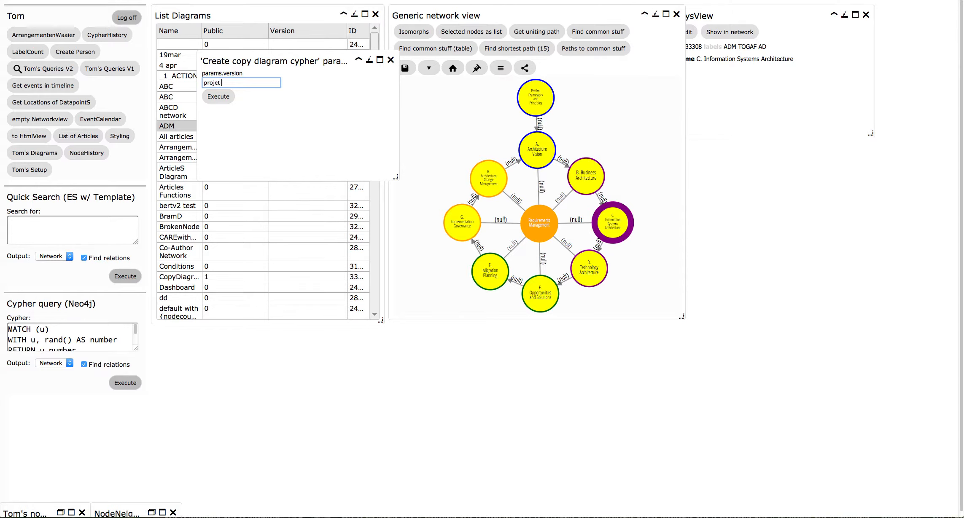
type("ABC")
type("c")
left_click(228, 98)
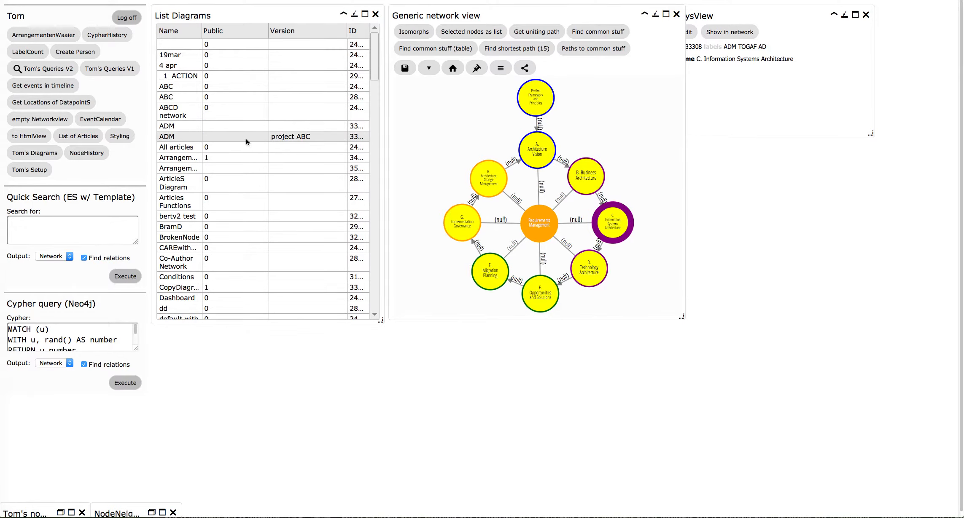
Open the project ABC copy of ADM and arrange its network view and KeysView clear of the original network
left_click(247, 139)
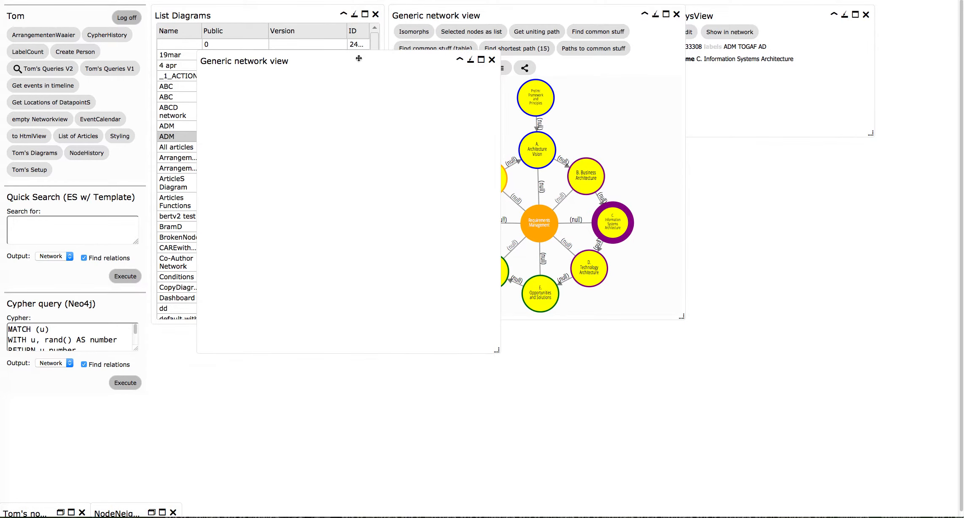
left_click_drag(358, 58, 782, 166)
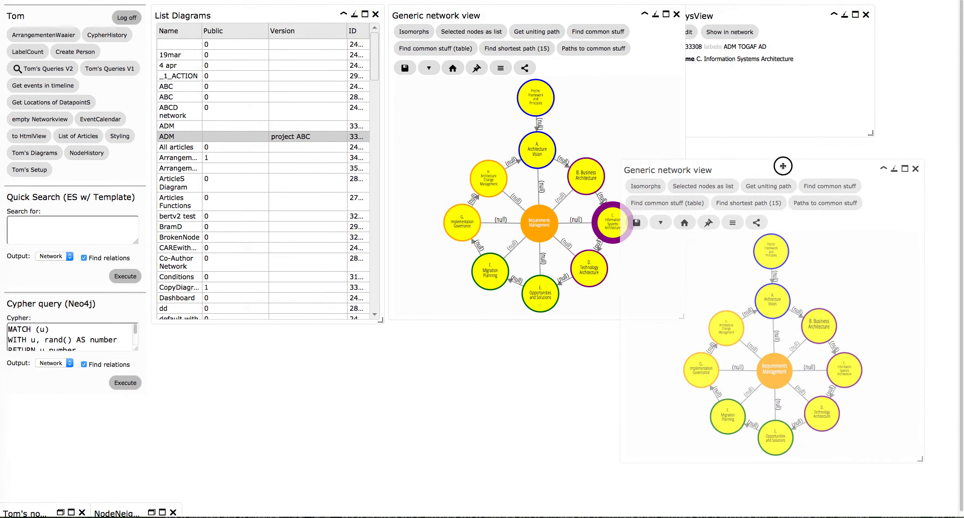
left_click_drag(743, 14, 785, 11)
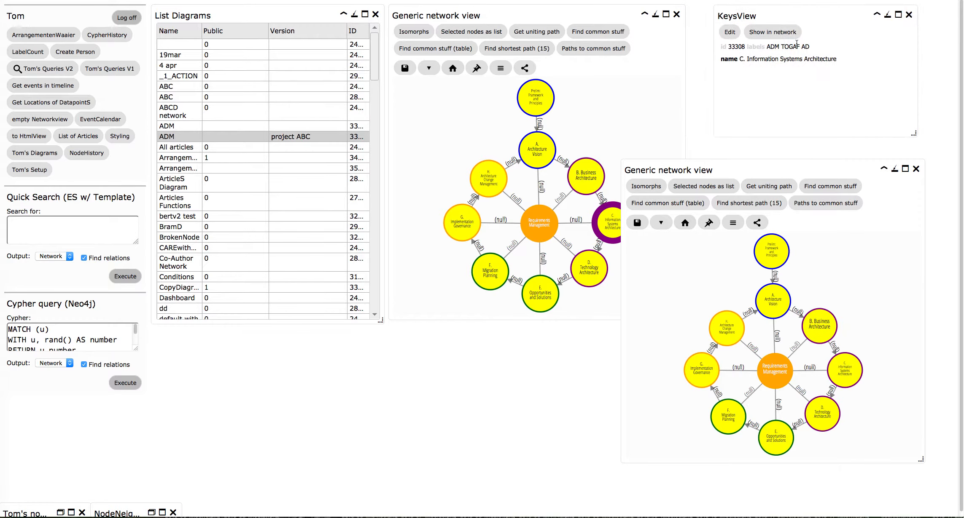
Compare the Prelim node and its relationship to Architecture Vision between the project ABC copy and the original ADM network
left_click(773, 251)
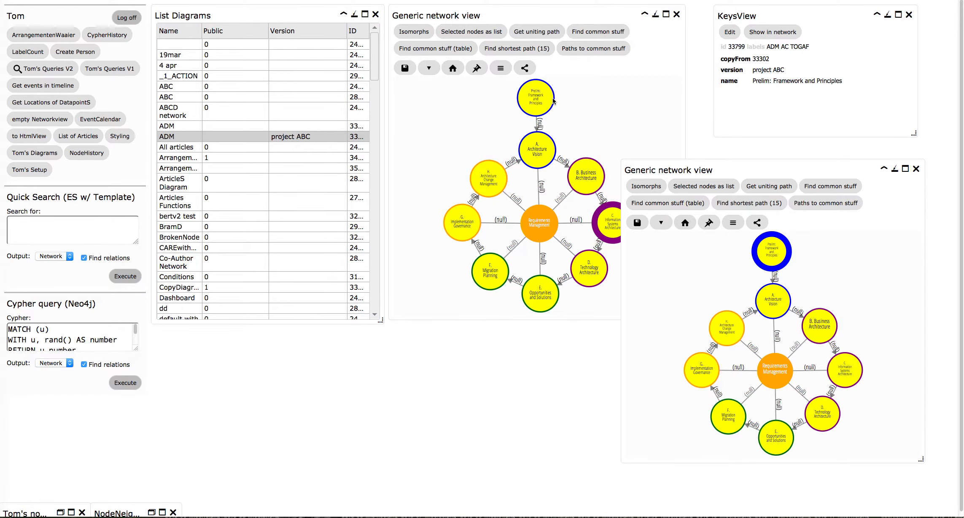
left_click(539, 99)
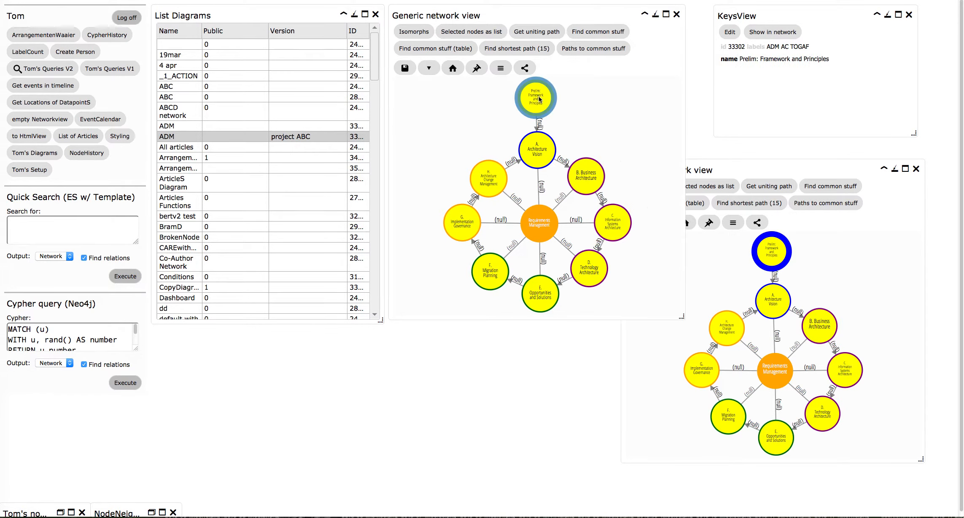
left_click(769, 250)
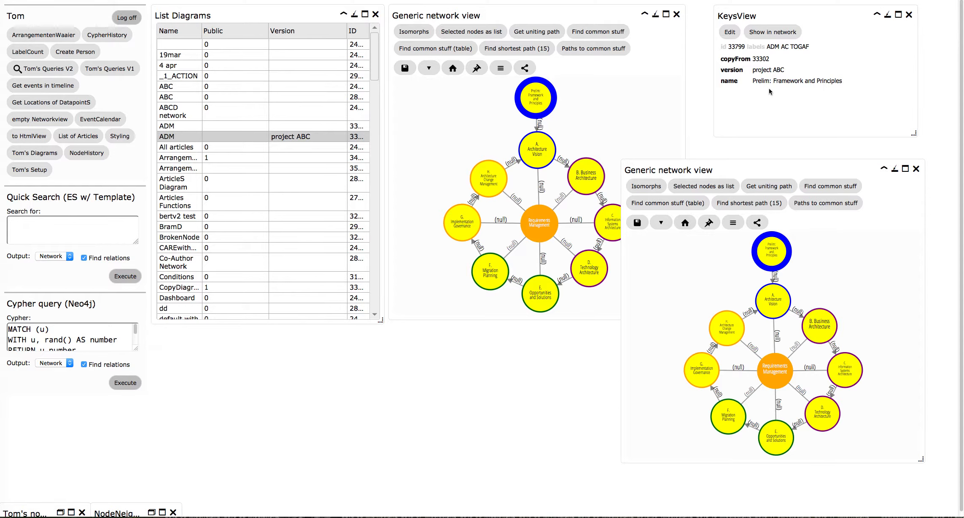
left_click(774, 279)
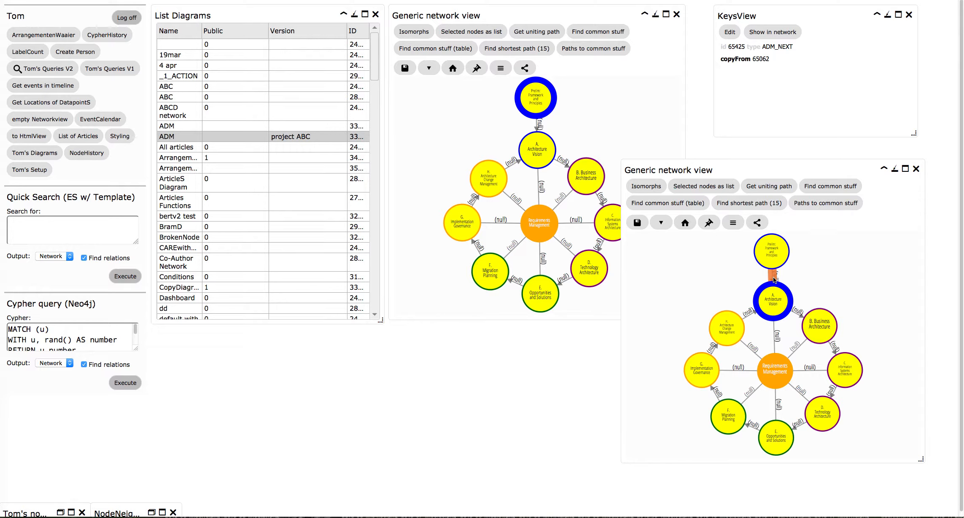
left_click(537, 126)
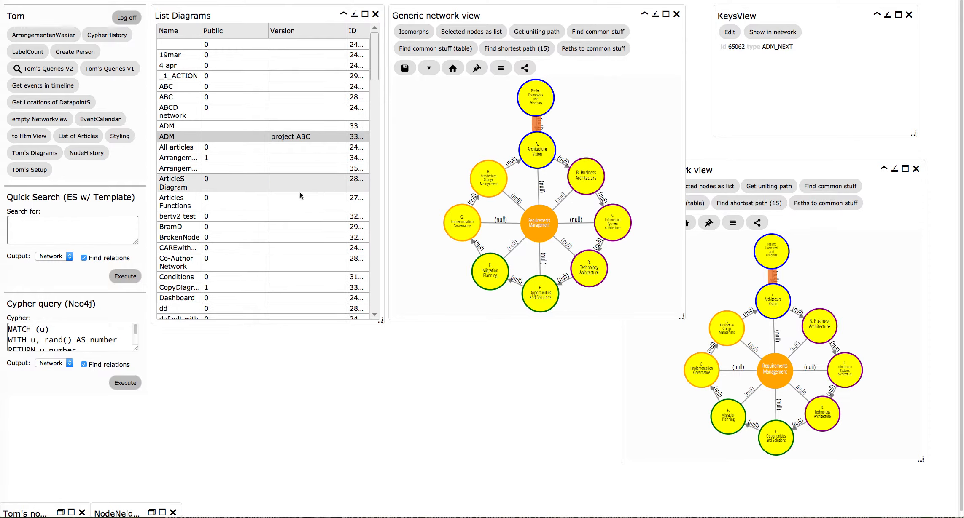
View the public CopyDiagr... diagram in an enlarged network view and close that view
left_click(197, 289)
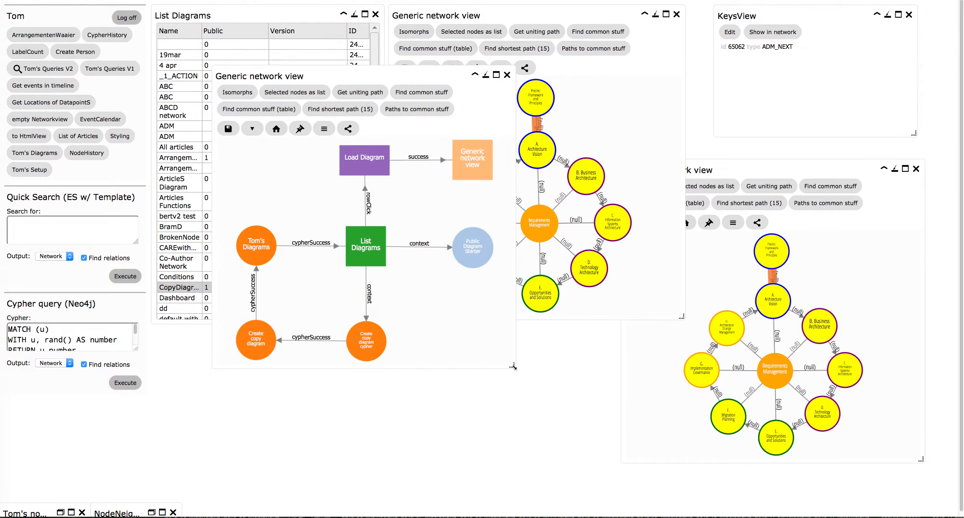
left_click_drag(513, 368, 615, 439)
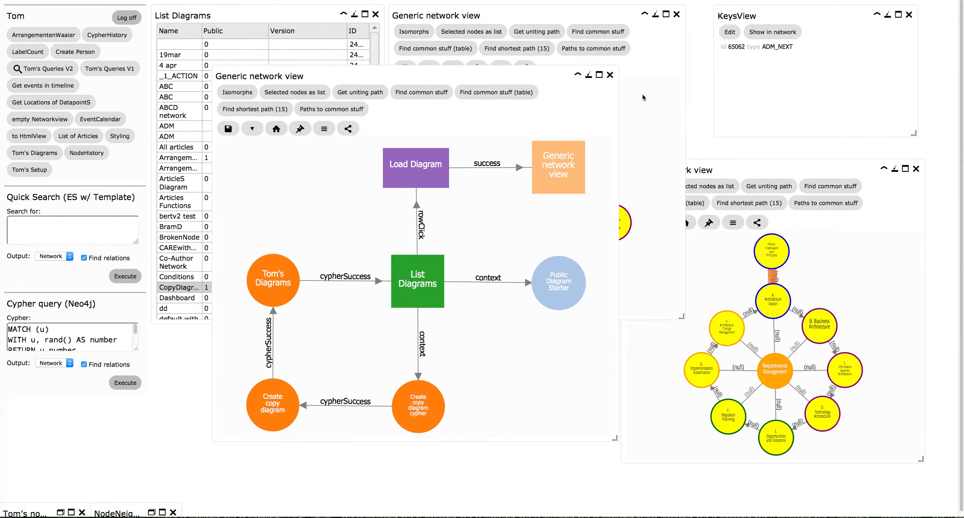
left_click(609, 76)
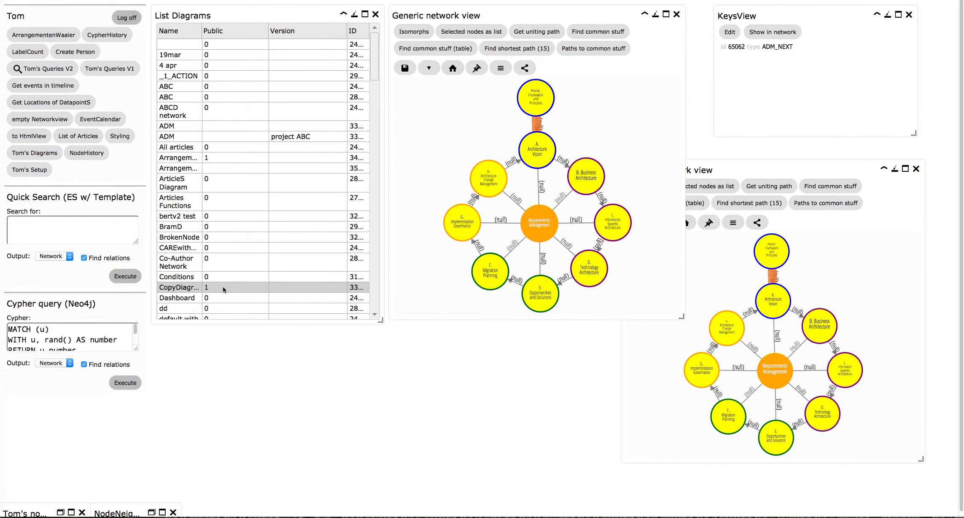
Open the CopyDiagr... diagram in the Diagram Viewer and enlarge the viewer to fit the diagram and its properties
right_click(227, 286)
left_click(254, 317)
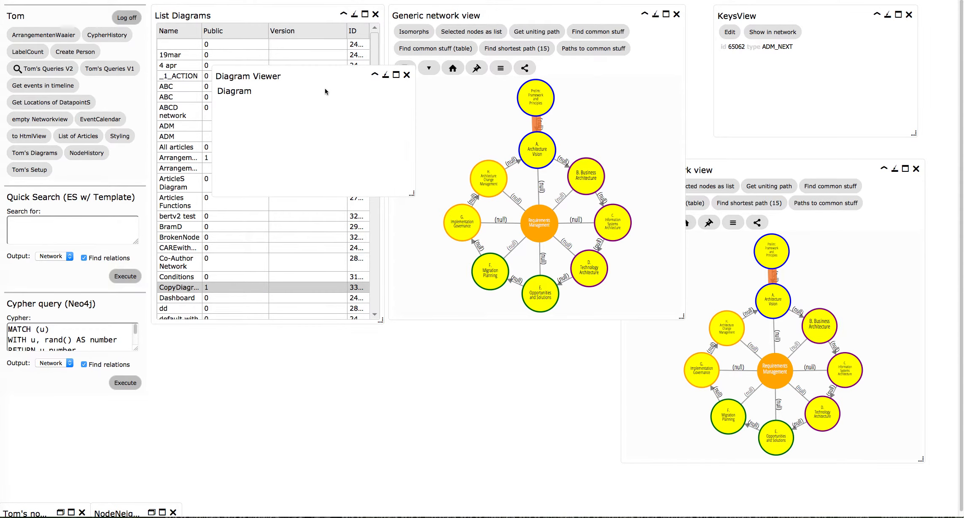
left_click_drag(413, 194, 715, 439)
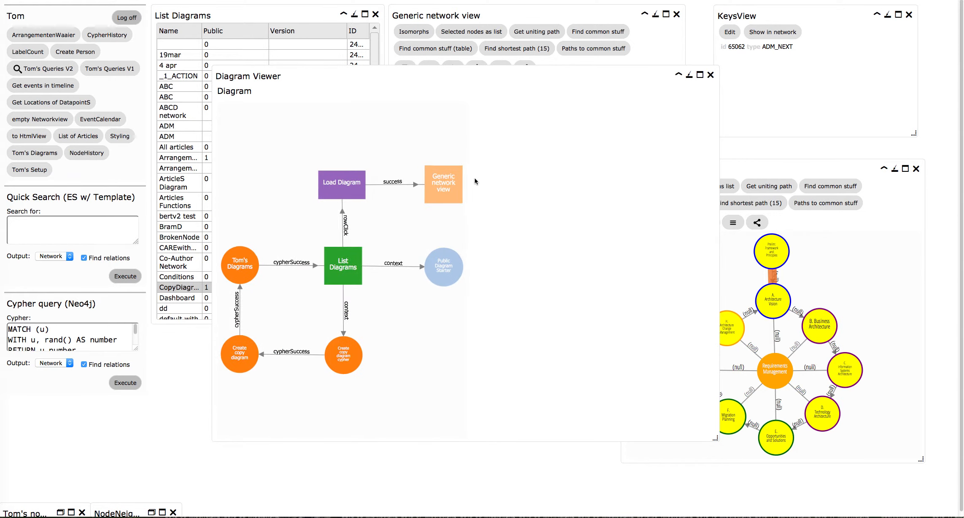
Inspect the List Diagrams node, its source query node, their cypherSuccess link and both context triggers, and move the viewer off the diagram list
left_click(342, 271)
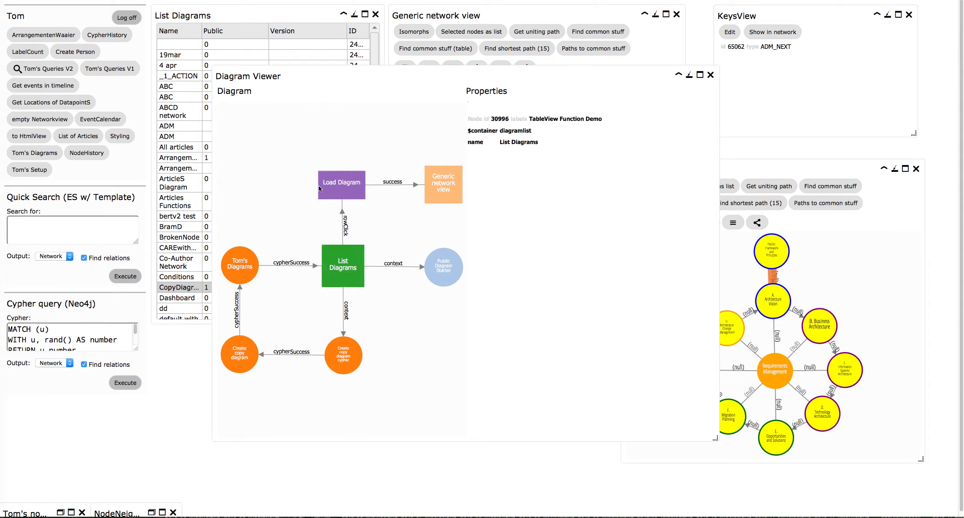
left_click(244, 265)
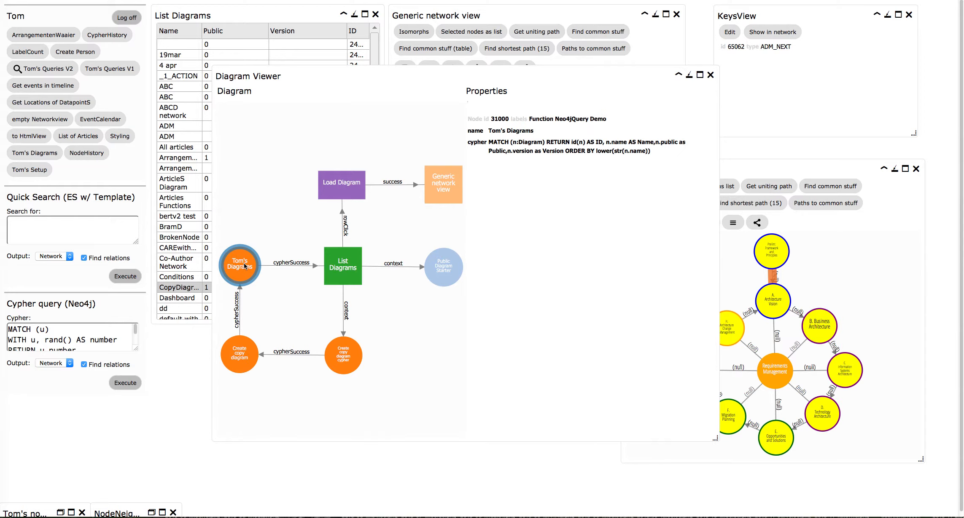
left_click(282, 265)
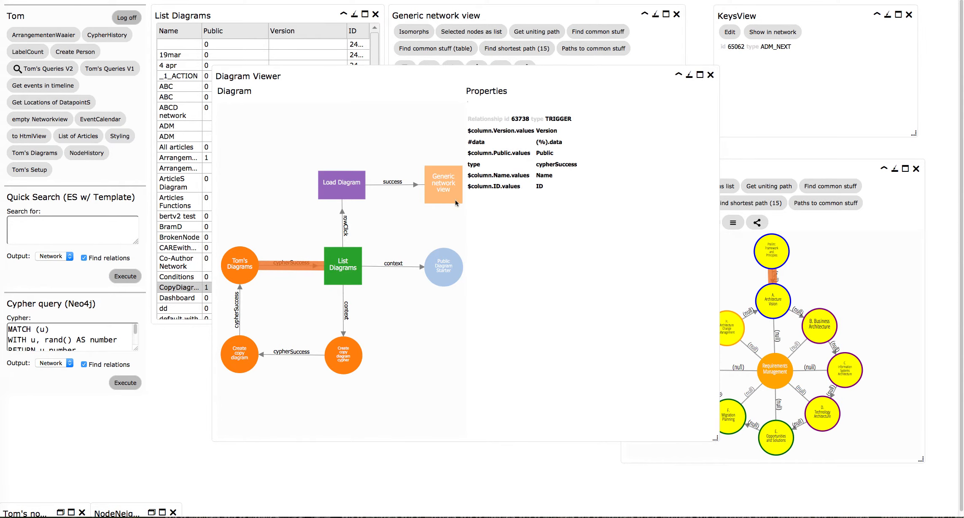
left_click(385, 266)
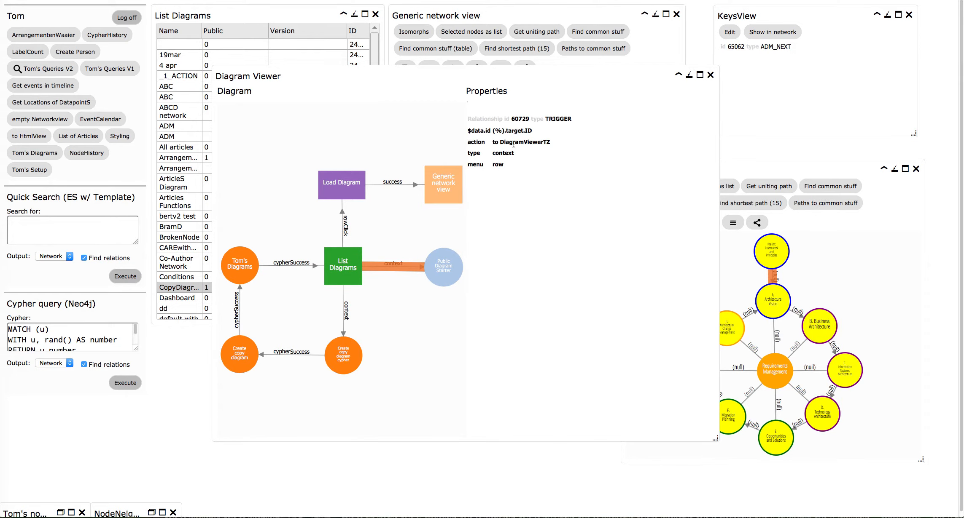
left_click(345, 323)
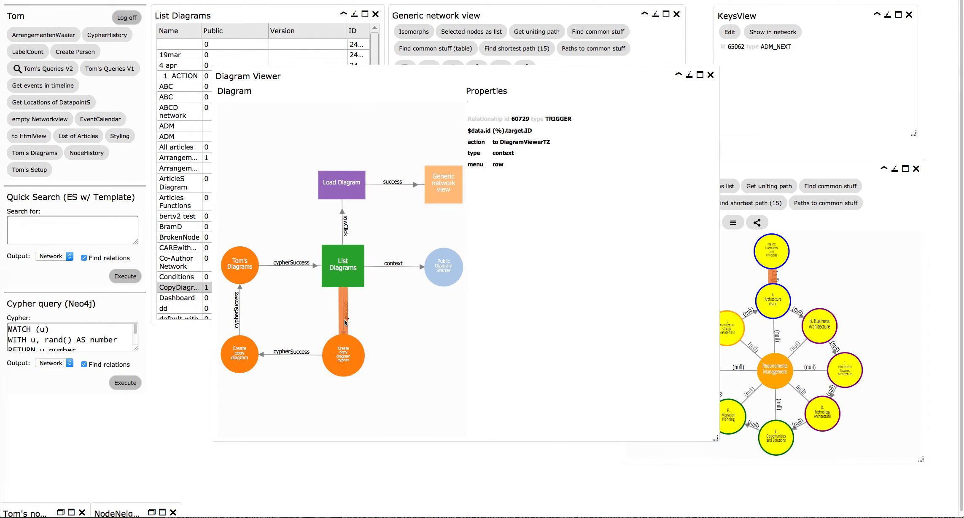
left_click(361, 75)
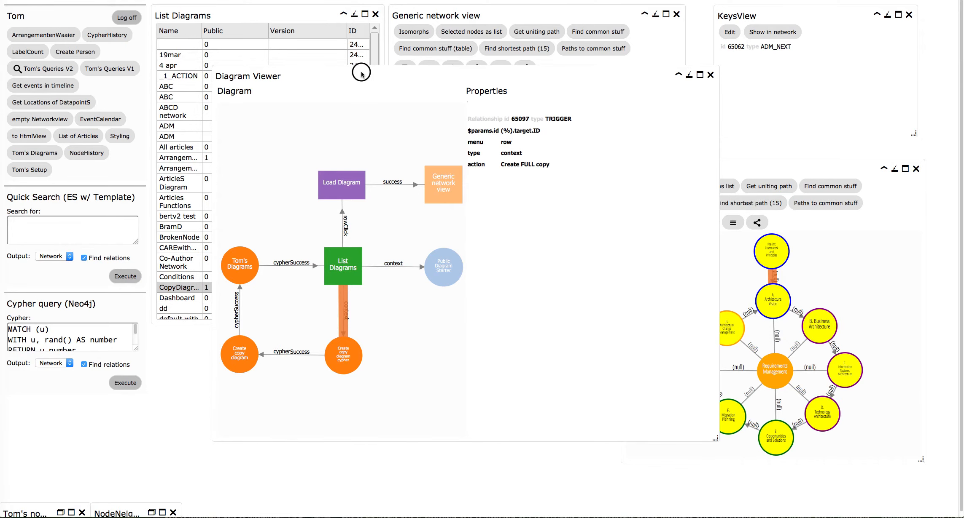
left_click_drag(361, 74, 505, 66)
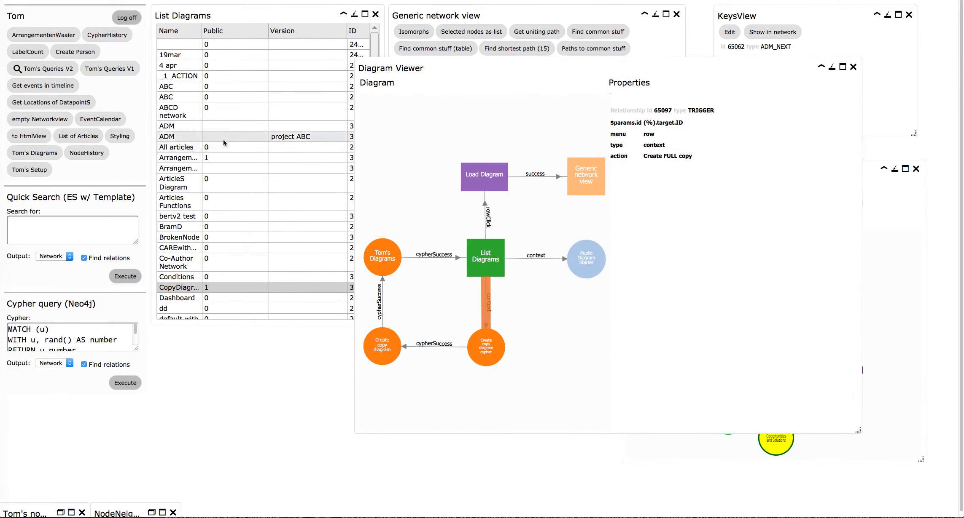